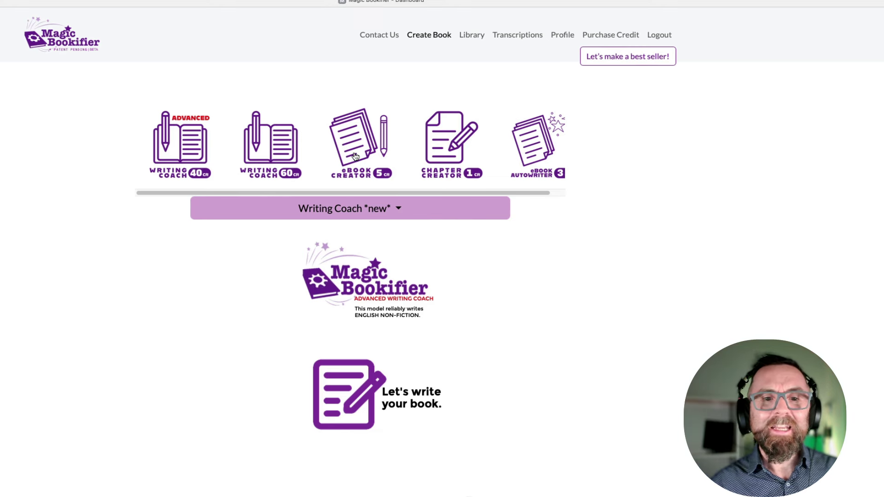
Step: Switch to the Ebook Creator and enter the title 'How to be become a succesful youtuber who reviews different products'
left_click(355, 159)
left_click(283, 253)
mouse_move(348, 281)
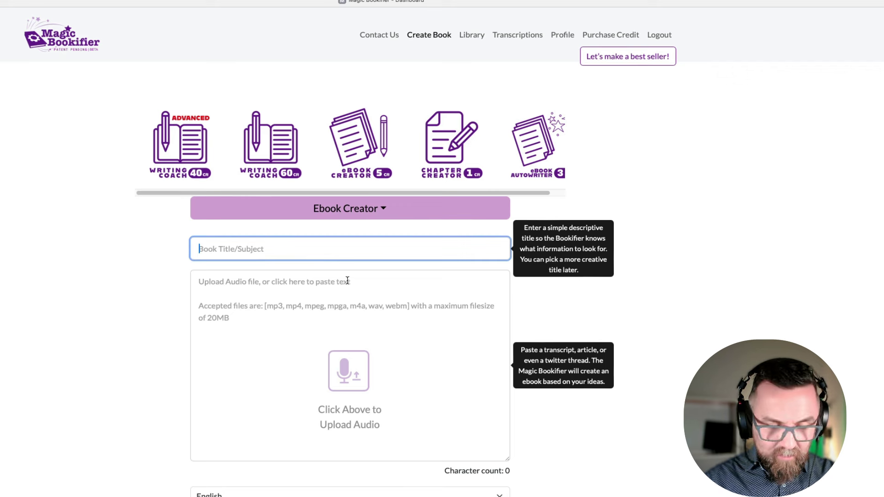
type("How to be ")
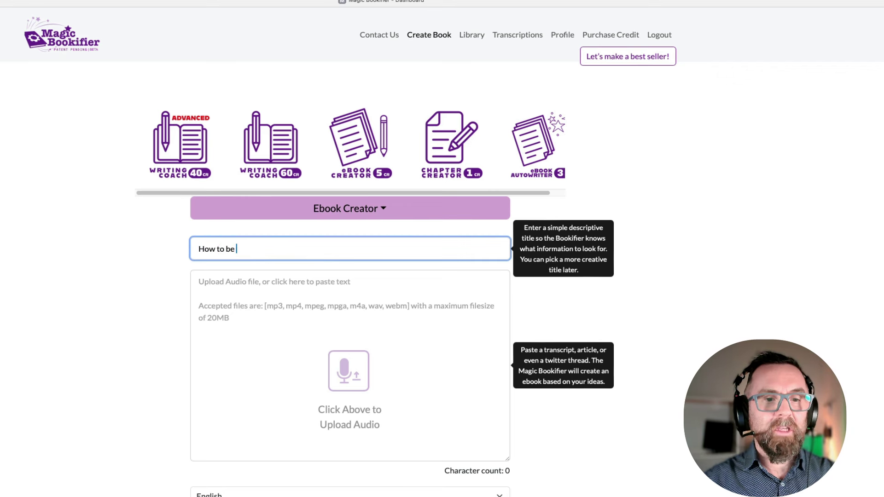
type("beco")
key("BackSpace")
key("BackSpace")
type("be")
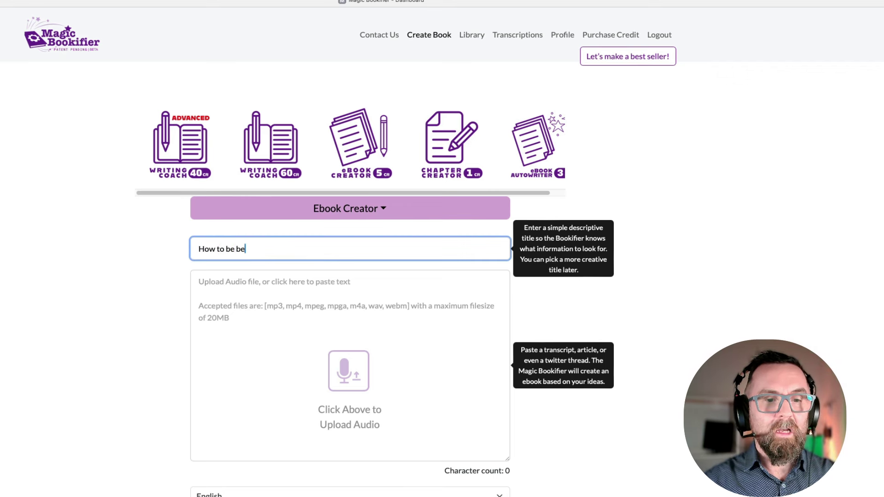
type("come a succe")
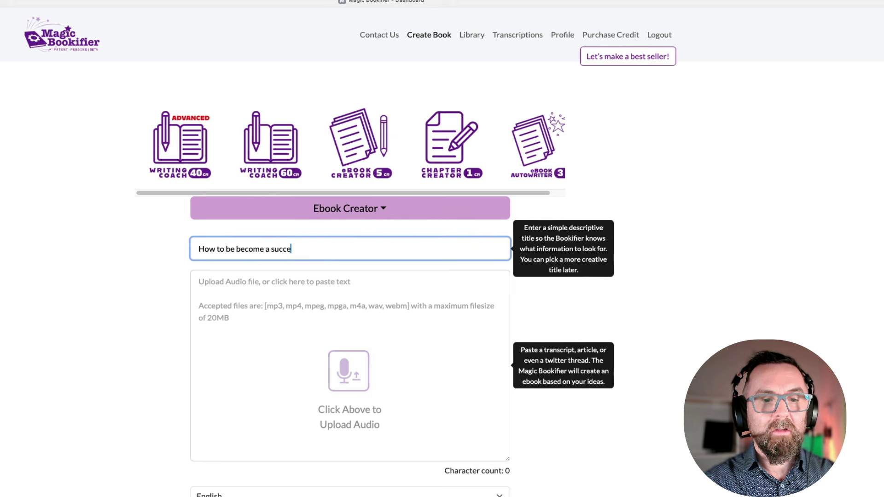
type("ssful you")
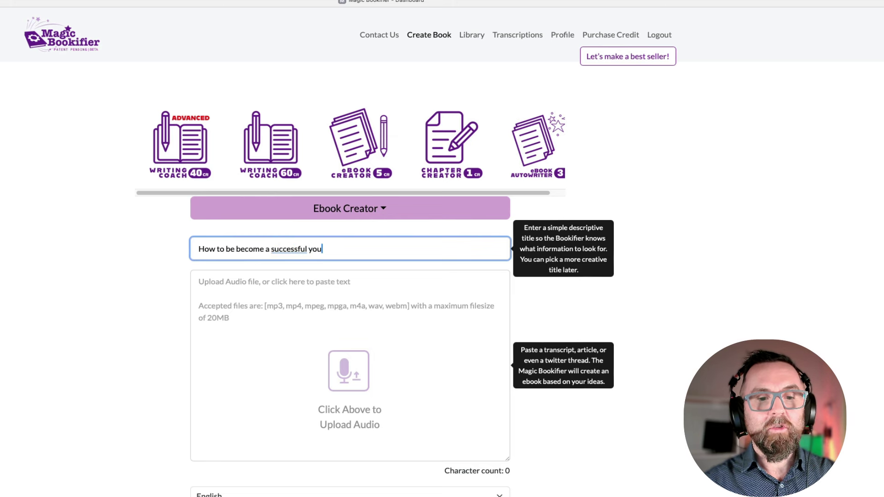
type("tuber")
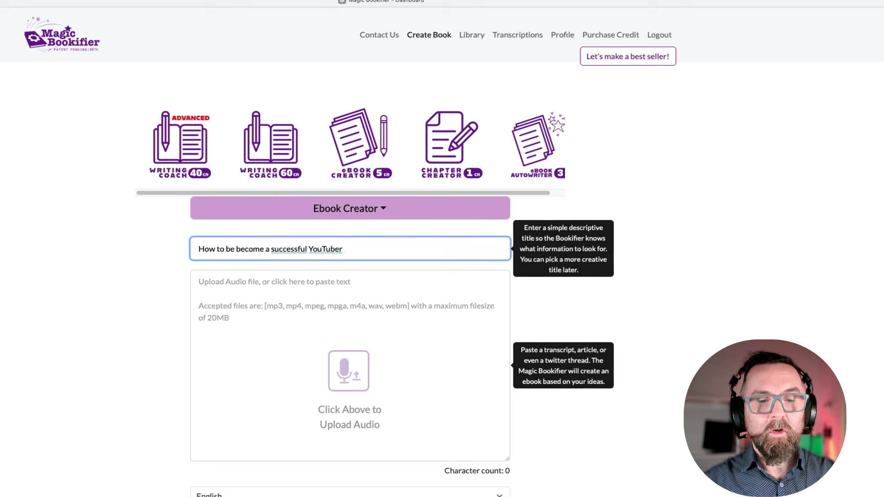
type(" who reviews ")
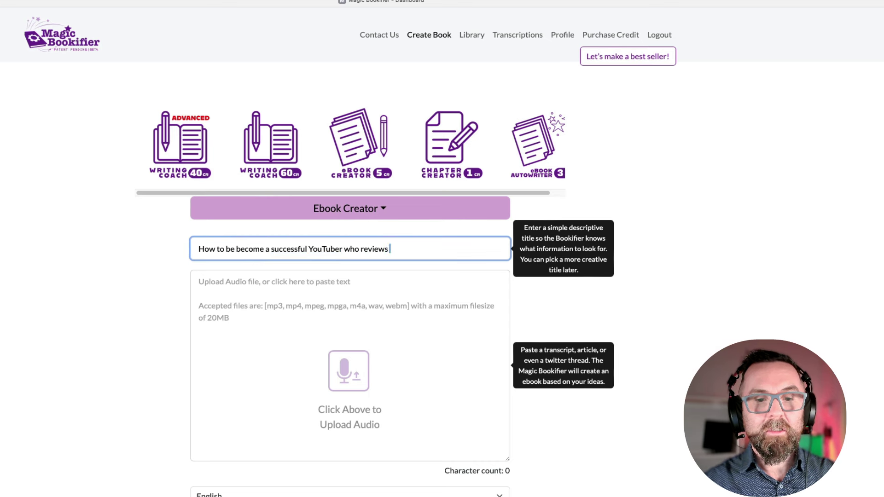
type("different products")
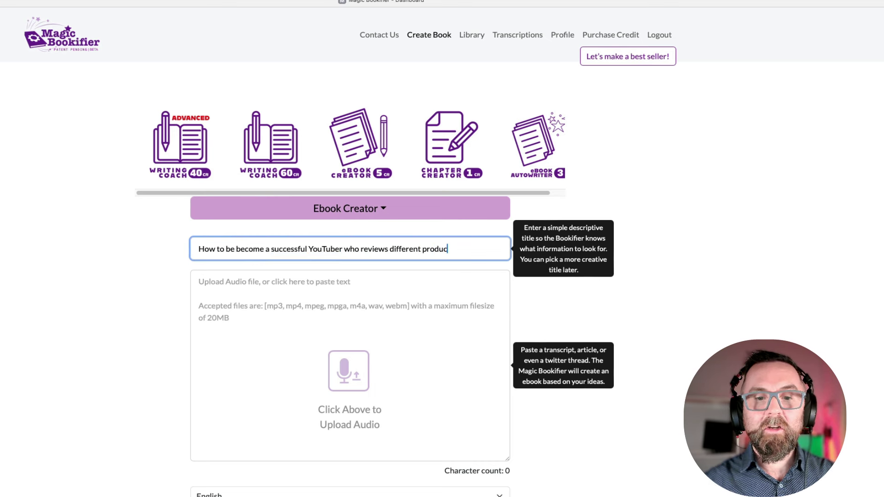
Step: Write 'The book will cover' topics, one per line: basic equipment needed, how to script, how to edit, and good descriptions
left_click(339, 300)
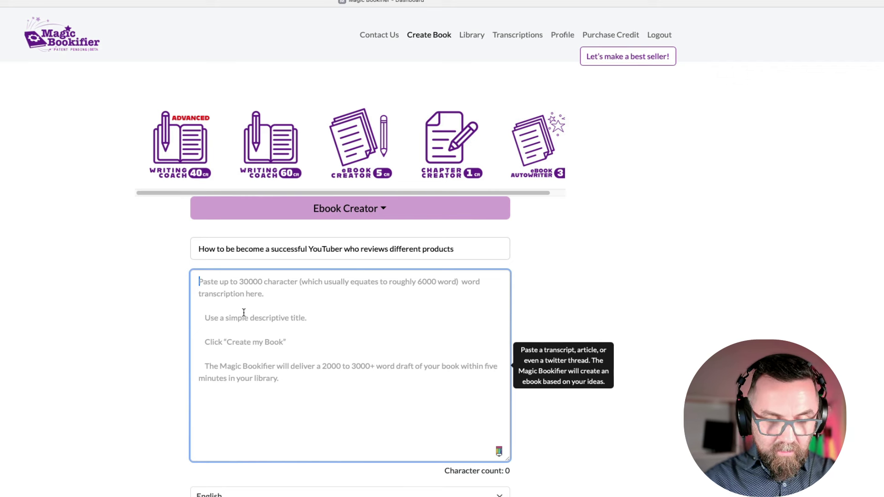
type("The book will cov")
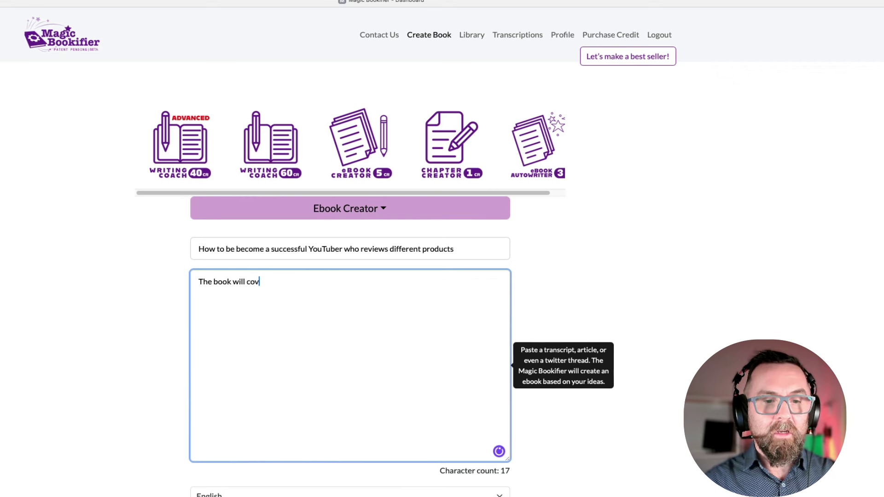
type("er d")
key("BackSpace")
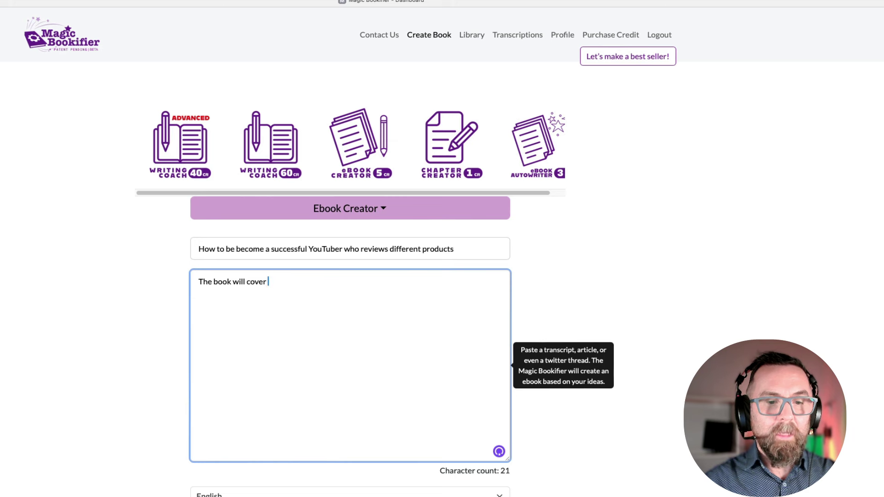
type("basic equip")
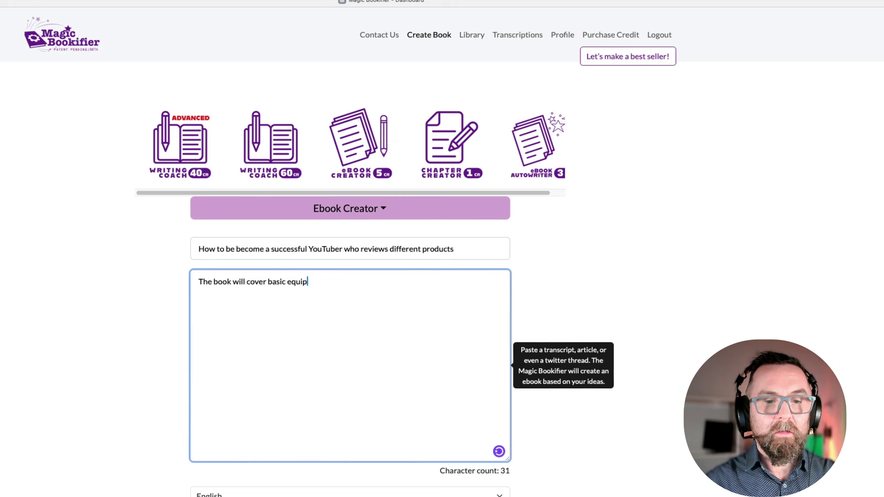
type("ment need")
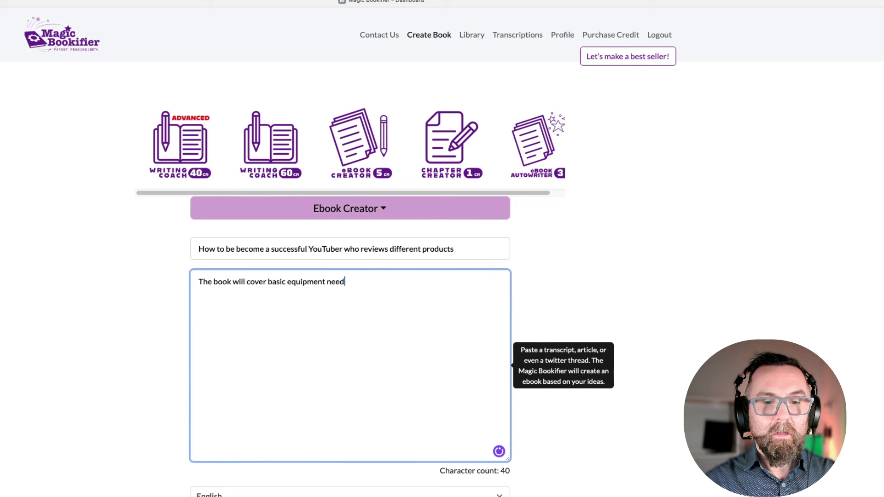
type("ed")
key("Return")
type("how to script")
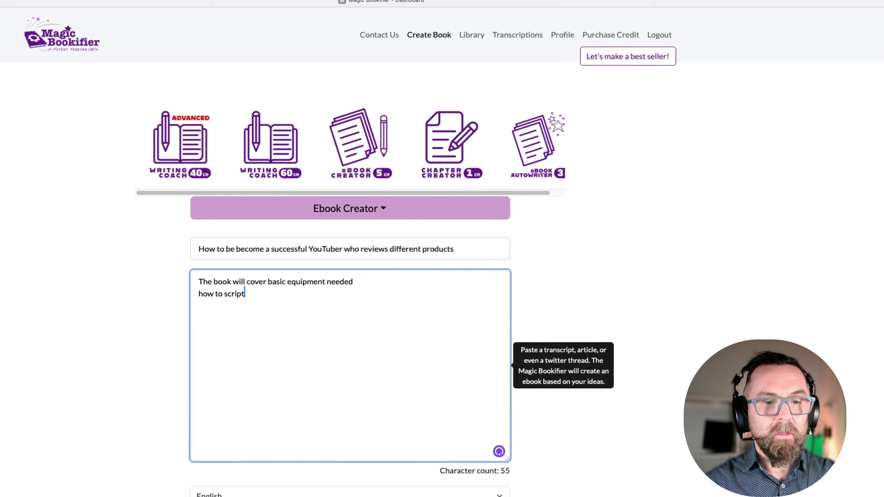
key("Return")
type("how to edit")
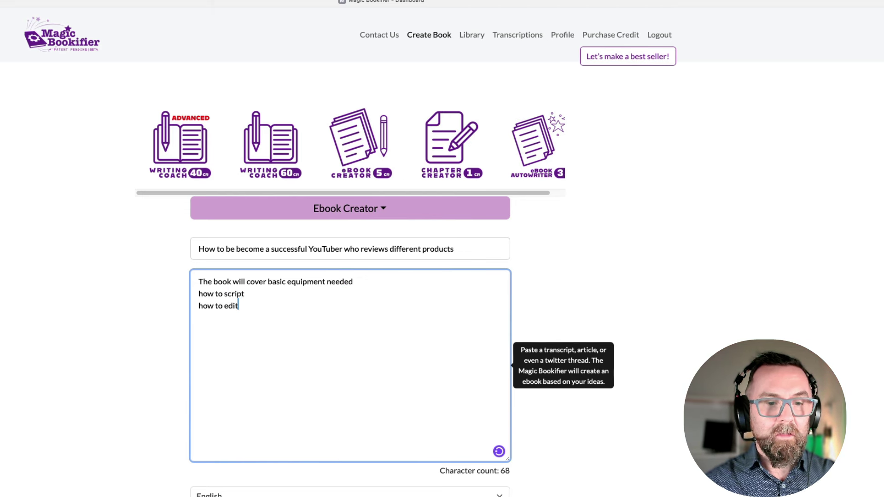
key("Return")
type("and the ")
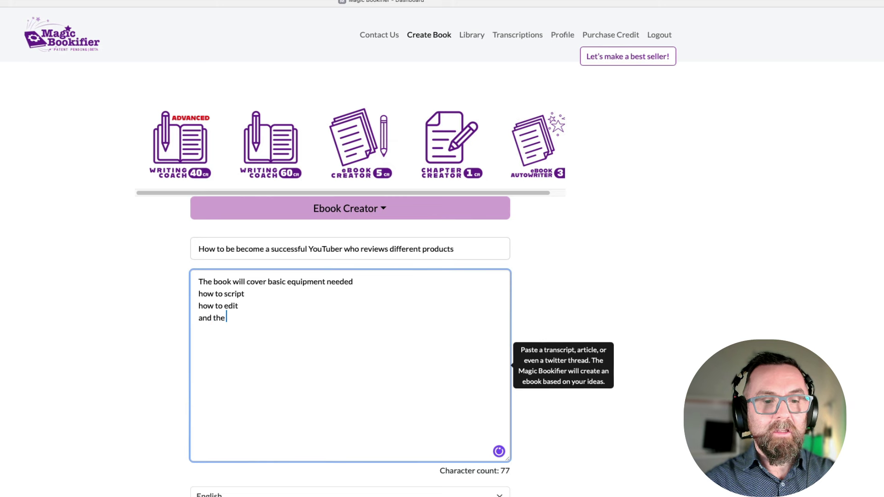
type("power of a ")
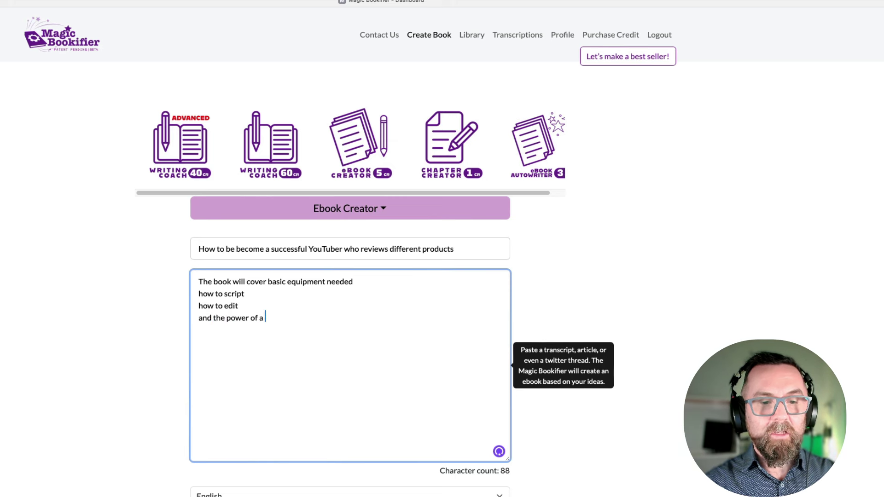
type("good descrip")
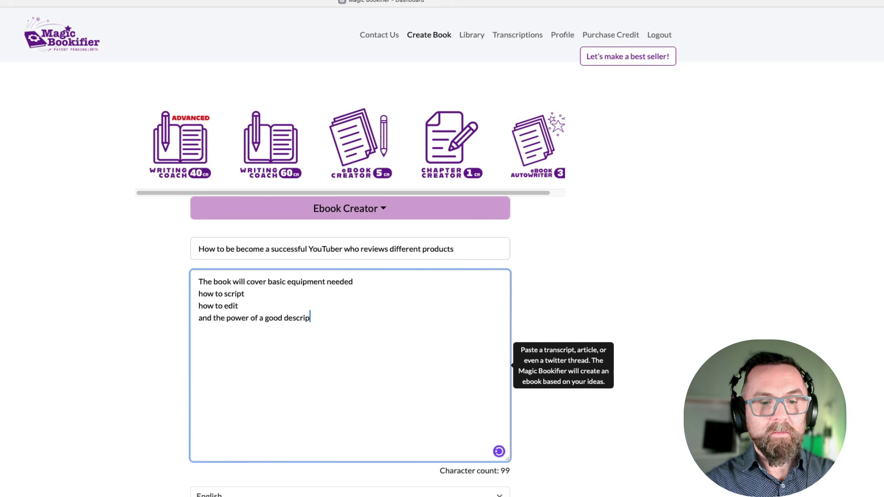
type("tion")
Step: Accept the terms, create the book for 5 credits, and dismiss the success message
scroll(274, 282, "down", 3)
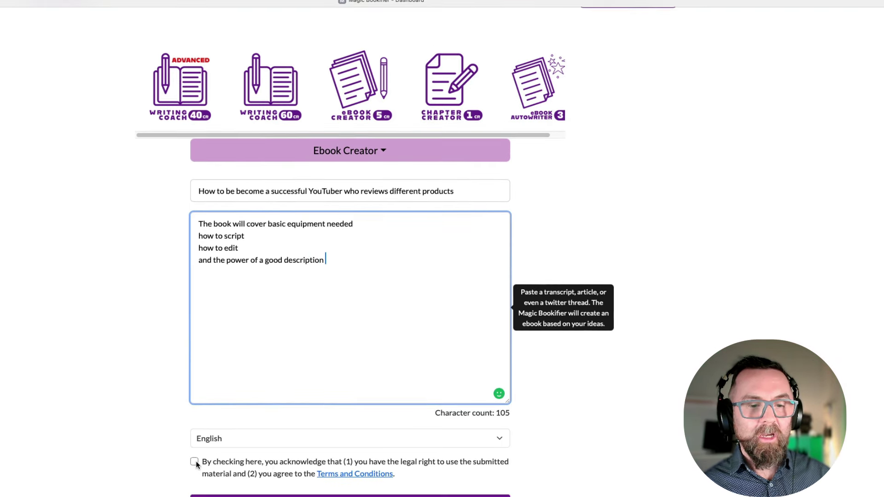
left_click(194, 462)
scroll(329, 464, "down", 2)
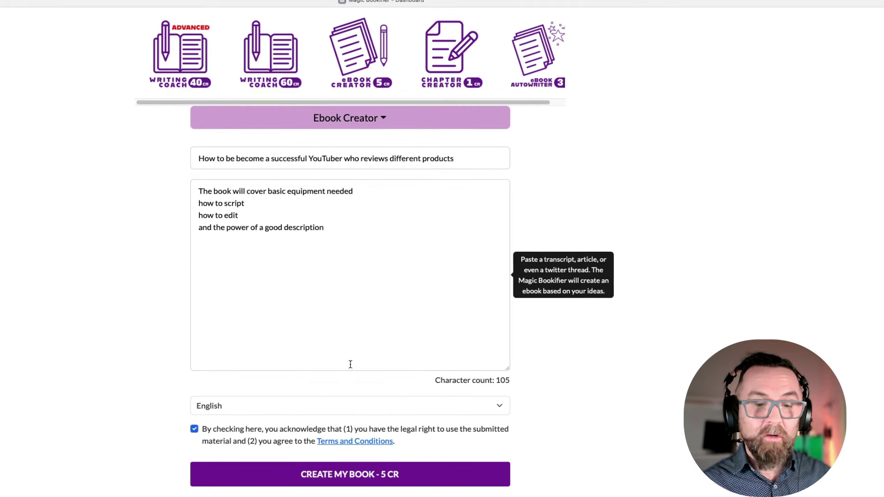
left_click(317, 474)
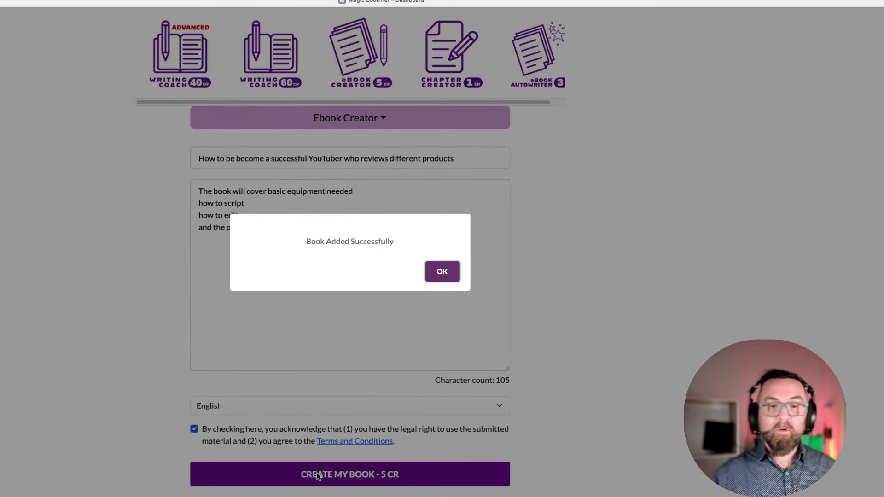
left_click(441, 272)
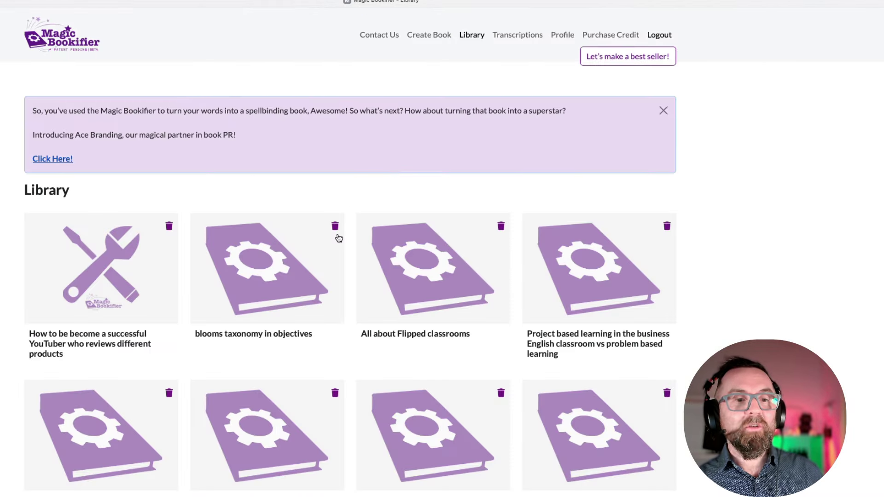
Step: Browse the Library, then open the new YouTuber ebook from the first card
scroll(339, 239, "down", 5)
scroll(439, 300, "down", 20)
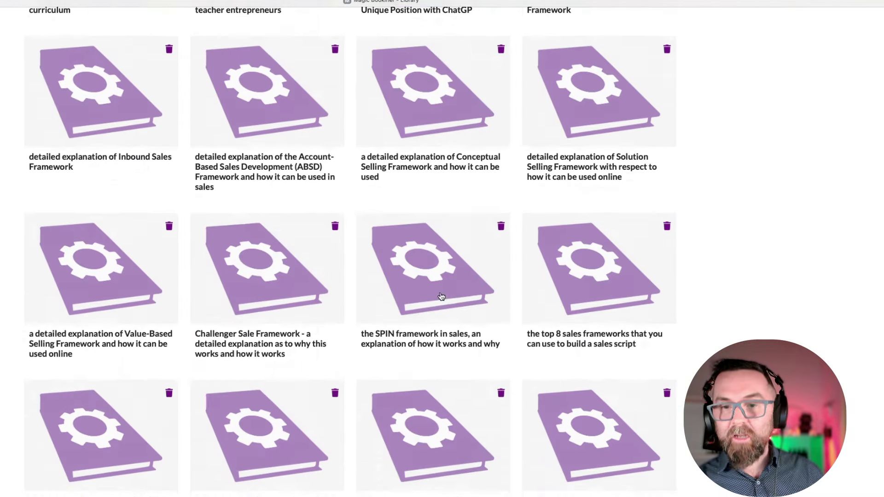
scroll(441, 296, "down", 5)
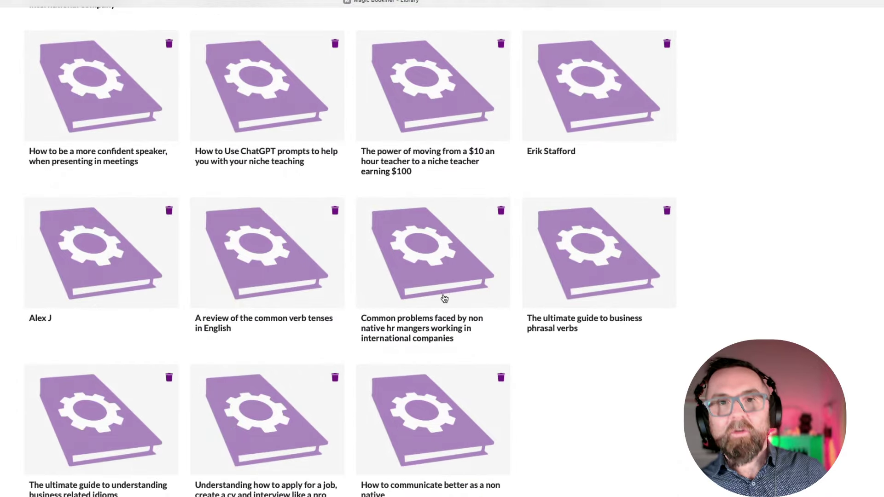
scroll(444, 297, "up", 10)
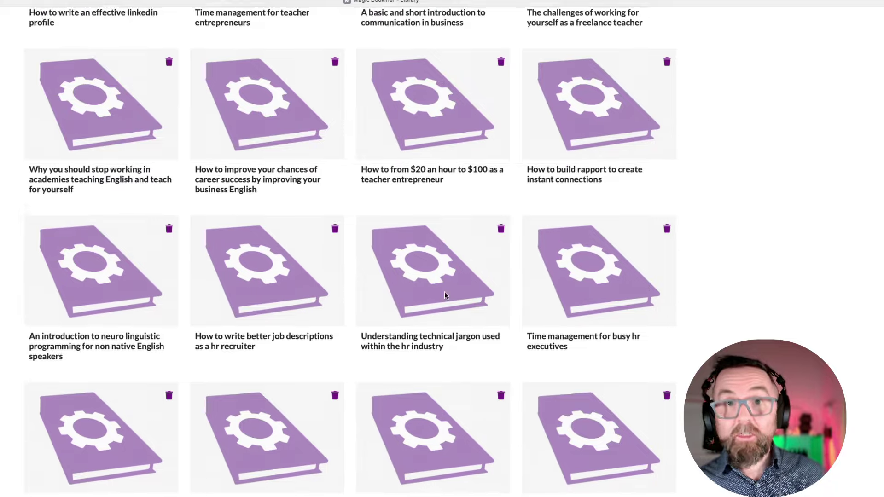
scroll(444, 295, "up", 10)
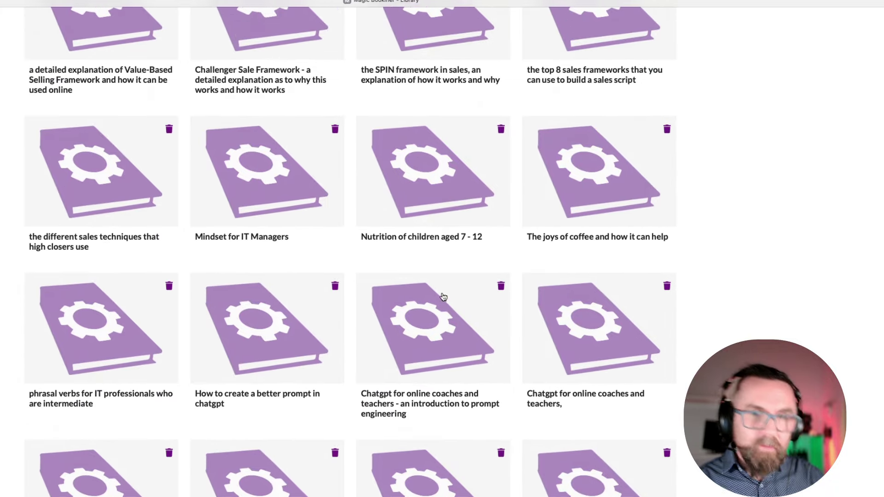
scroll(444, 296, "up", 10)
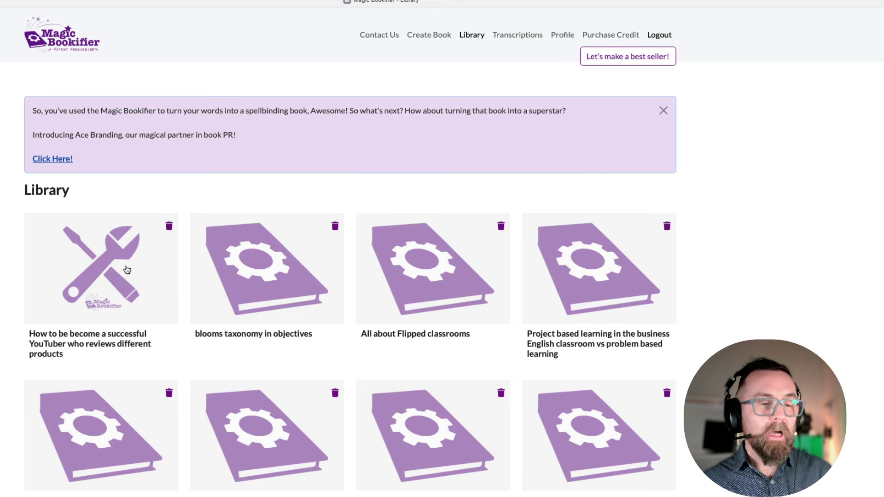
left_click(108, 270)
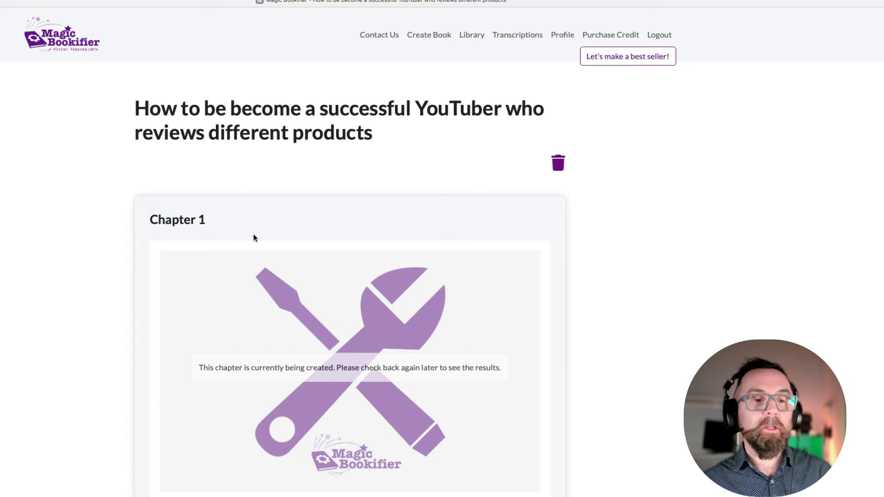
Step: Scroll through Chapter 1, 'The Basics of Equipment for Successful YouTube Reviews', down into Chapter 2
scroll(254, 235, "down", 1)
scroll(337, 261, "down", 2)
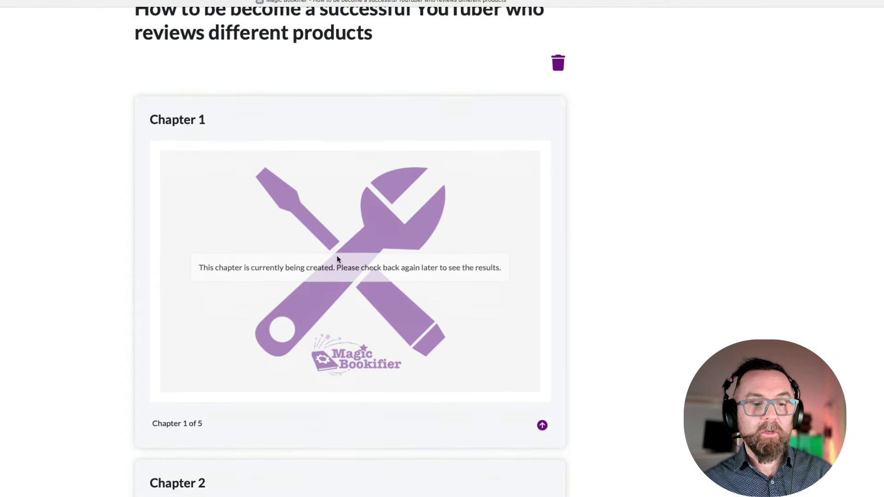
scroll(269, 406, "down", 5)
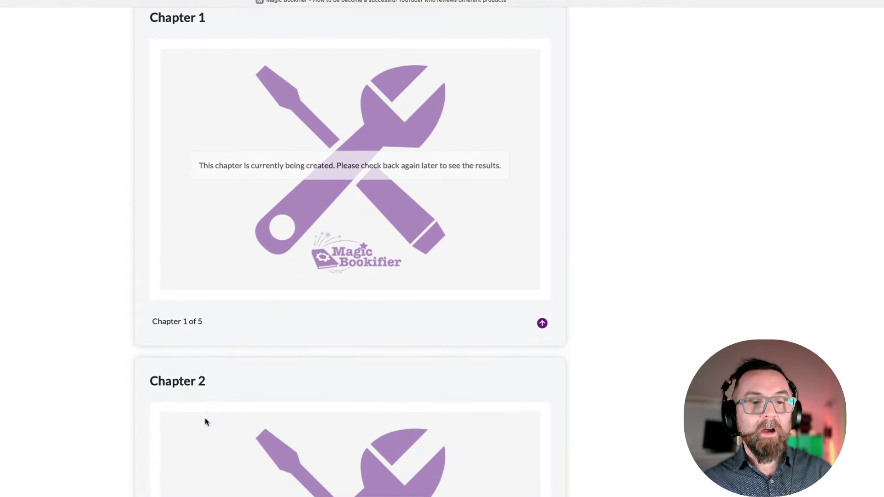
scroll(206, 417, "down", 15)
scroll(206, 416, "up", 20)
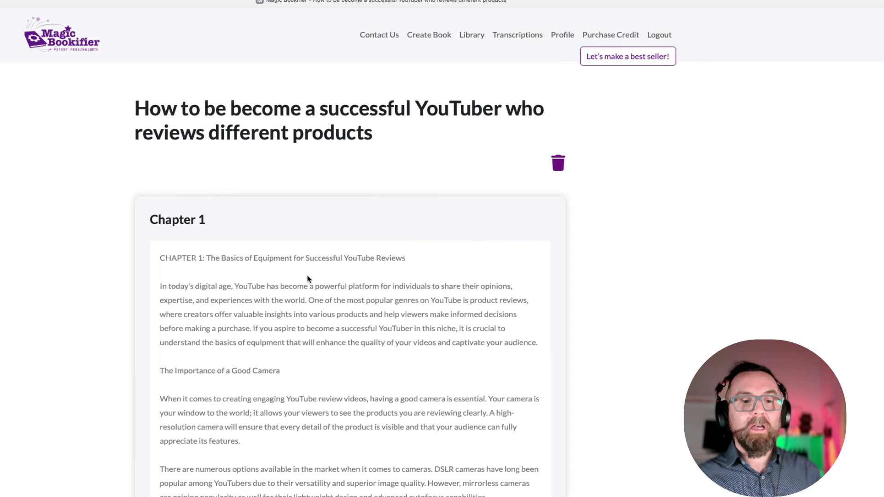
scroll(310, 363, "down", 3)
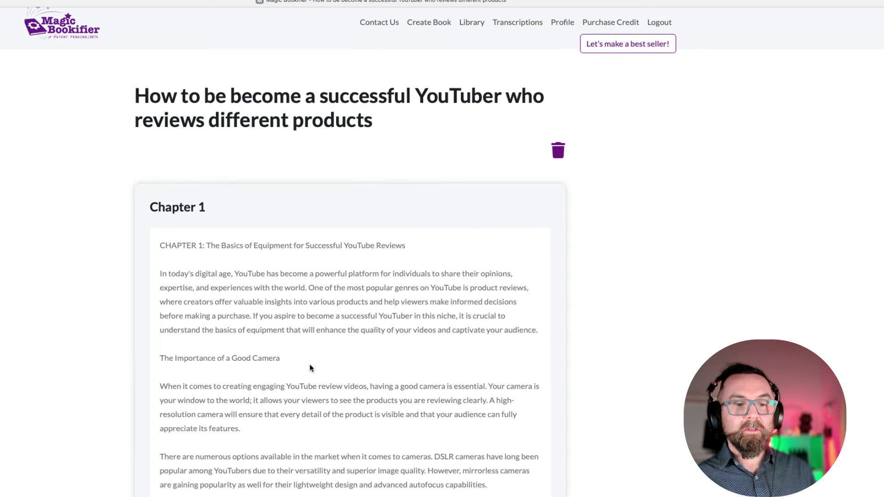
scroll(304, 369, "down", 5)
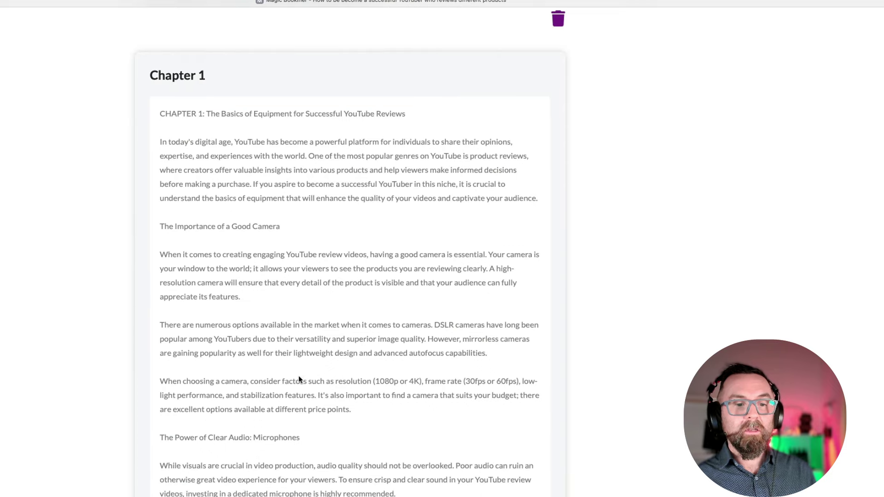
scroll(261, 389, "down", 10)
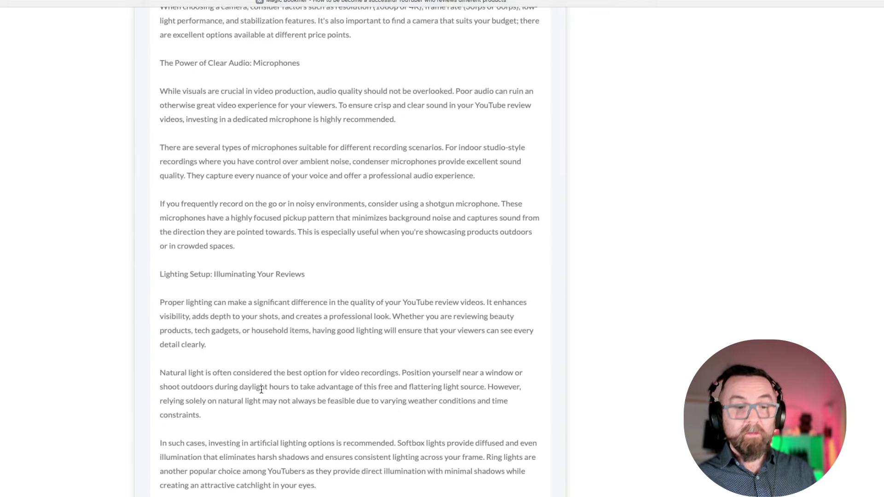
scroll(261, 390, "down", 16)
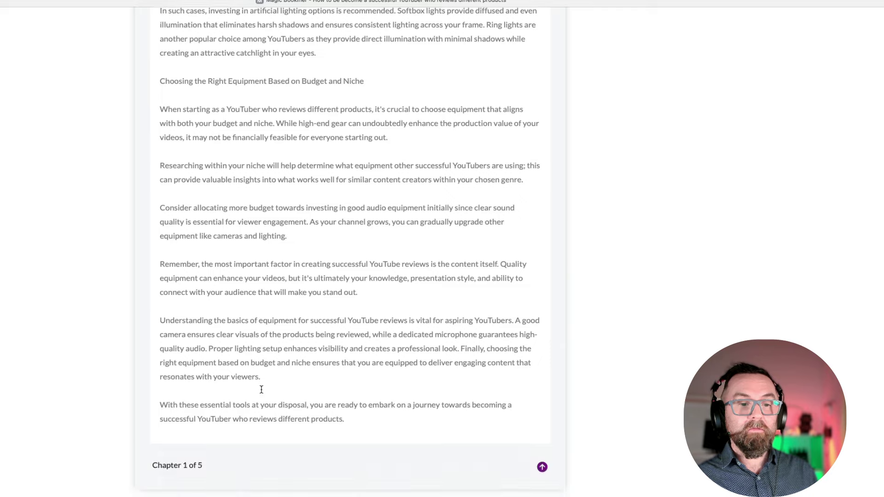
scroll(261, 391, "down", 9)
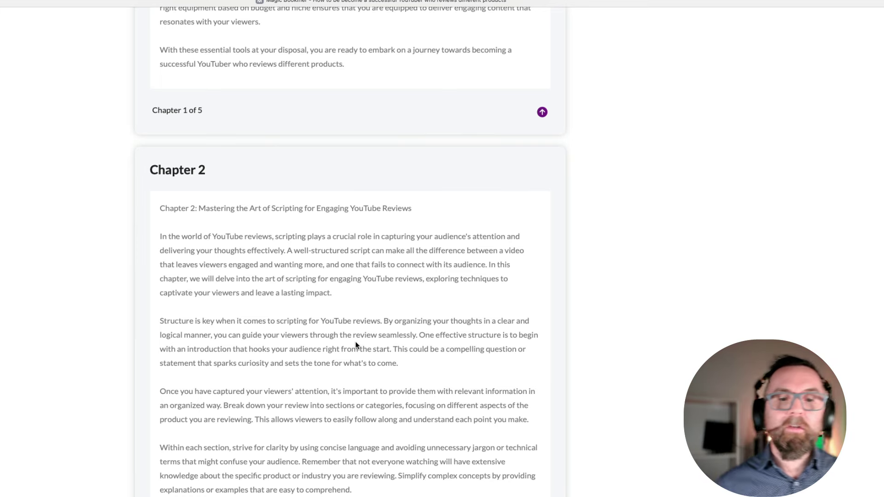
Step: Scroll through Chapter 2 and Chapter 3, 'Editing Techniques', down to Chapter 4
scroll(358, 343, "down", 17)
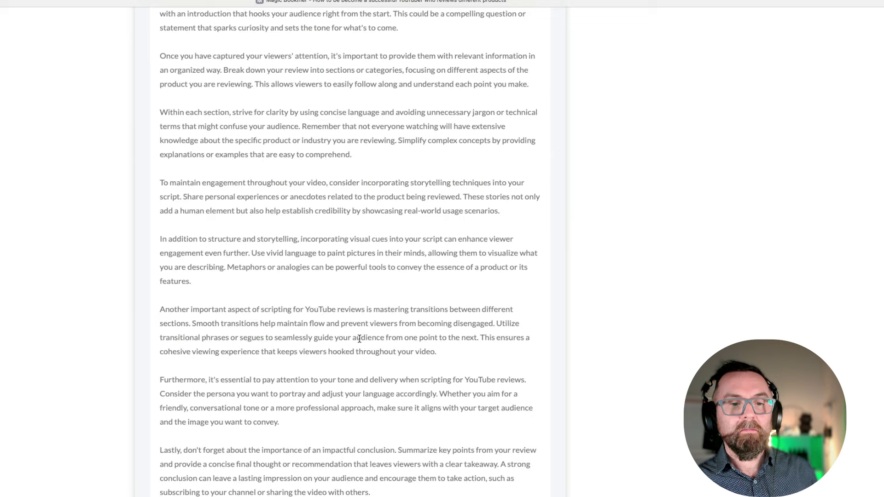
scroll(360, 339, "down", 5)
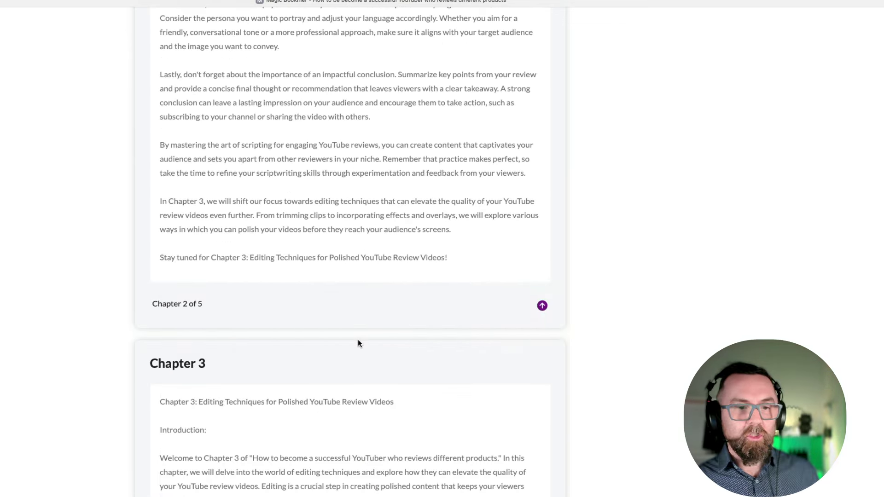
scroll(311, 425, "down", 1)
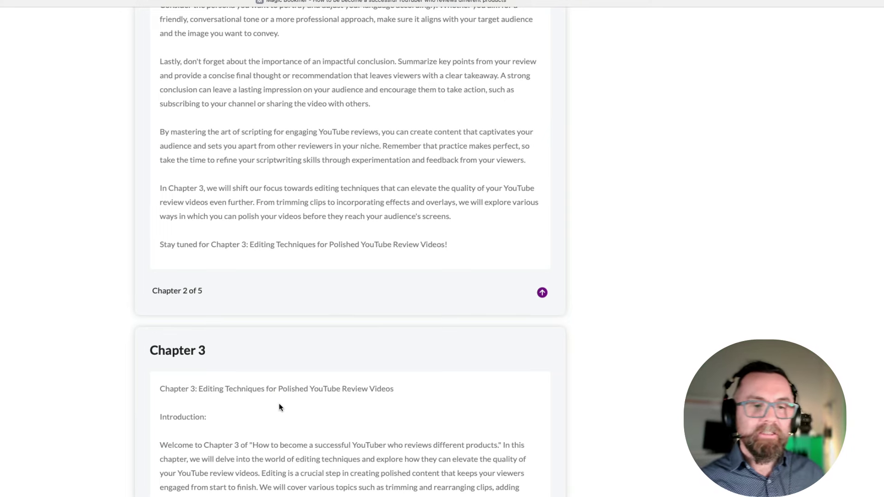
scroll(280, 407, "down", 2)
scroll(279, 407, "down", 7)
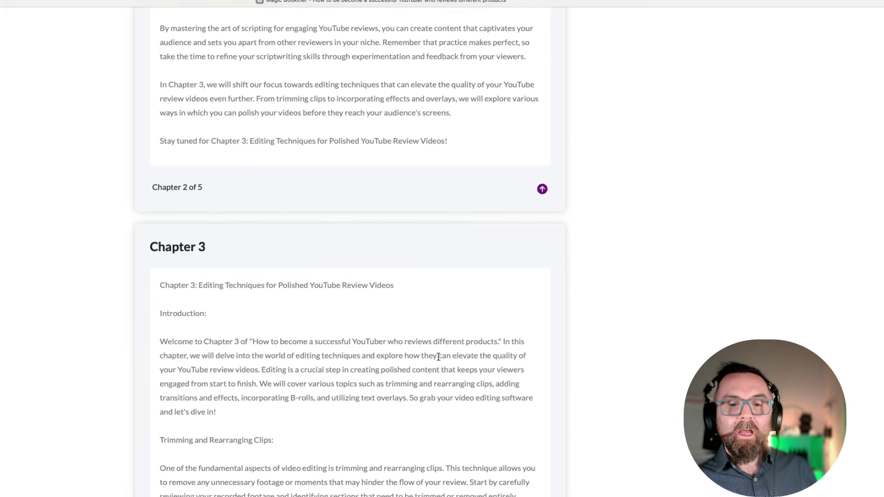
scroll(237, 356, "down", 2)
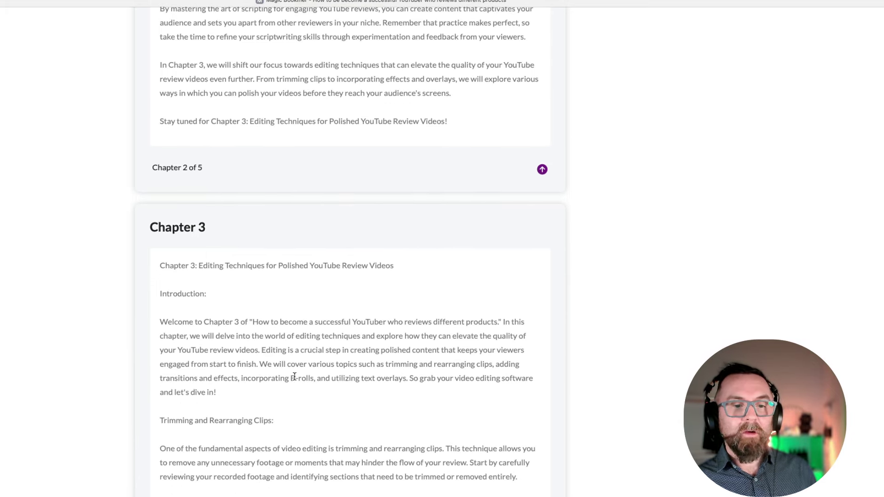
scroll(295, 377, "down", 3)
scroll(213, 389, "down", 15)
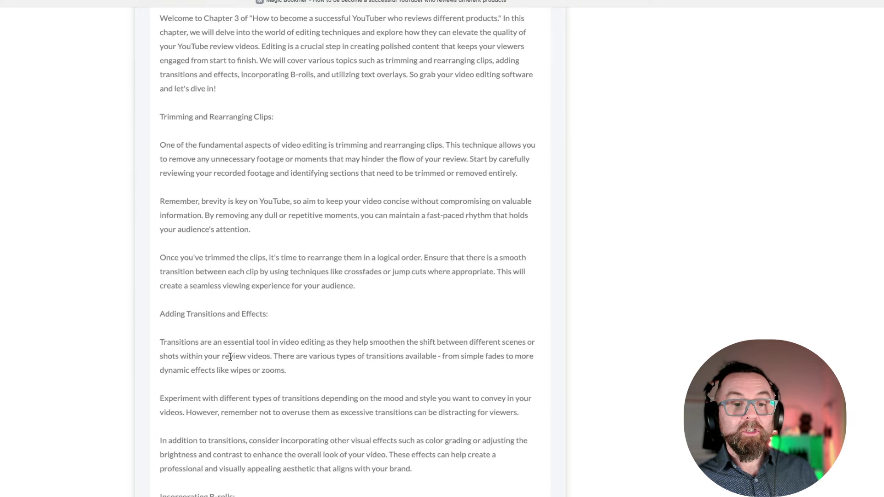
scroll(231, 357, "down", 7)
scroll(231, 357, "down", 12)
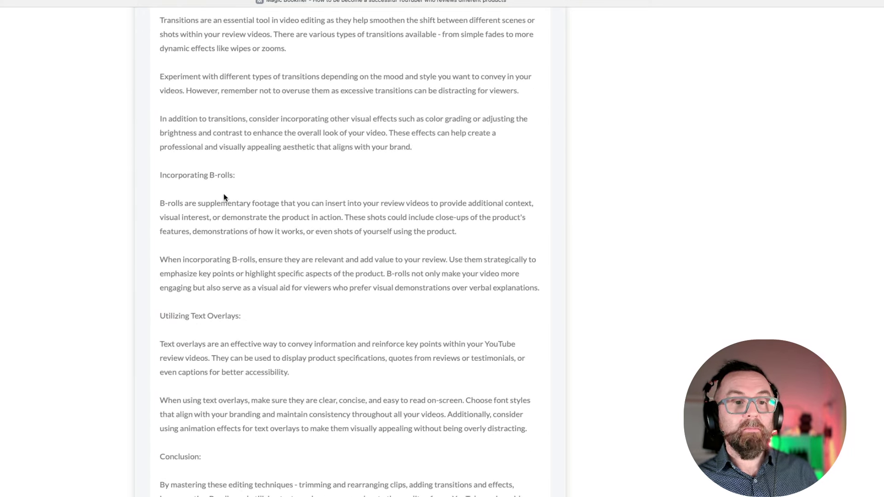
scroll(247, 301, "down", 8)
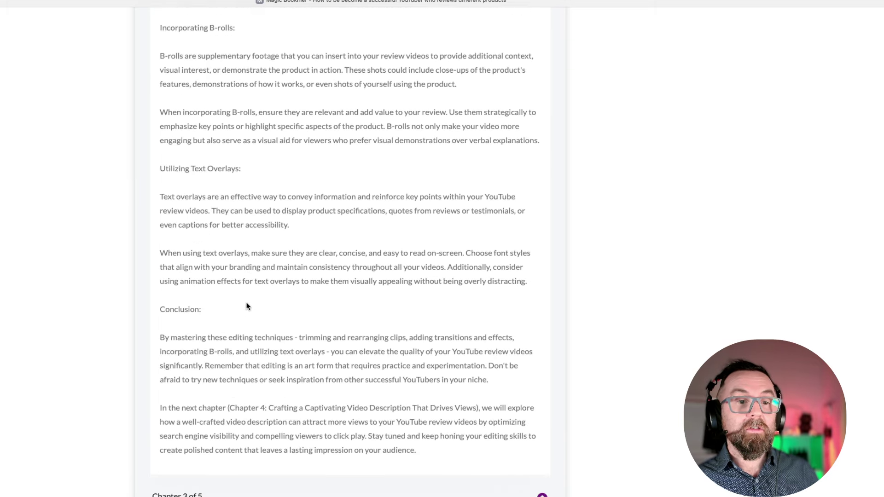
scroll(247, 306, "down", 13)
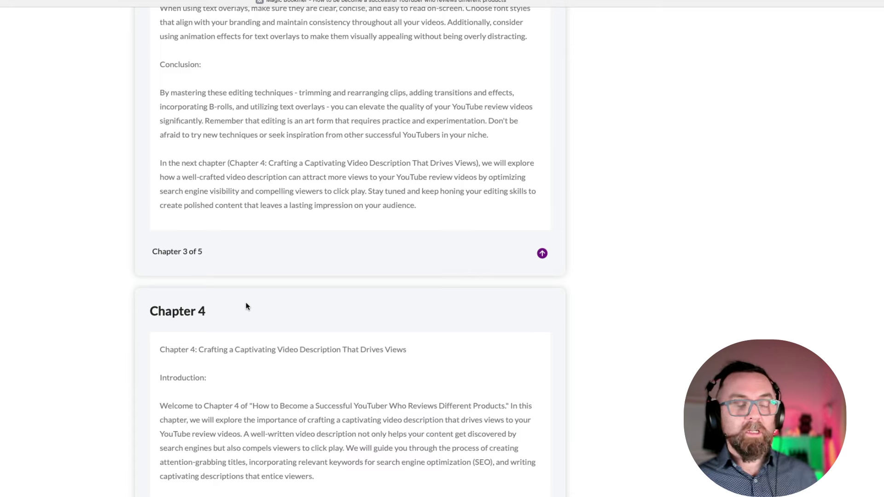
Step: Scroll through Chapter 4 and Chapter 5, 'Building Your Brand', to the book's conclusion
scroll(271, 358, "down", 1)
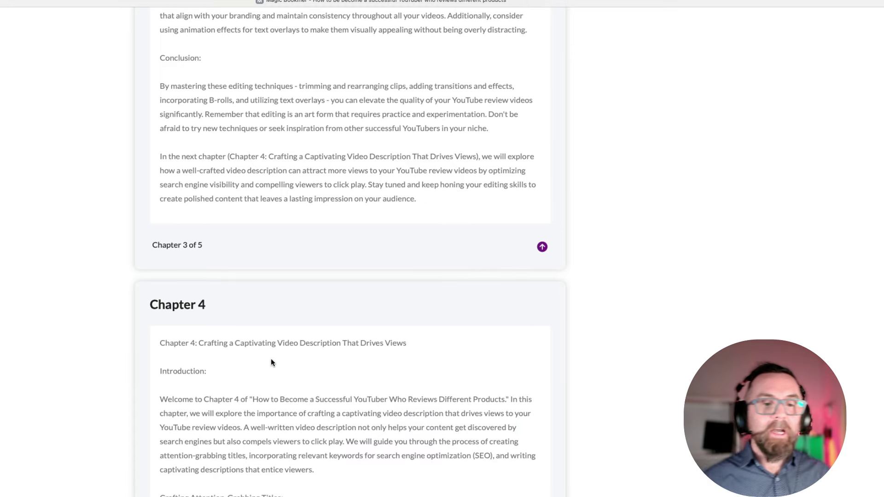
scroll(271, 361, "down", 7)
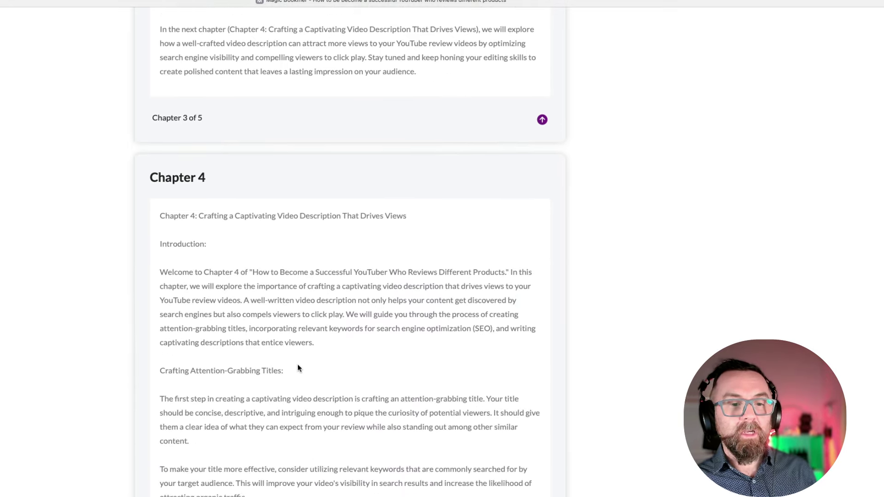
scroll(254, 372, "down", 4)
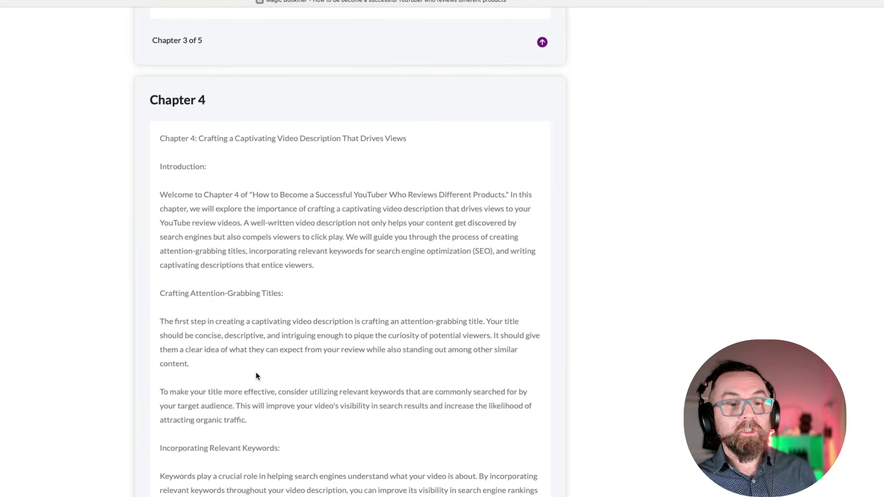
scroll(256, 372, "down", 8)
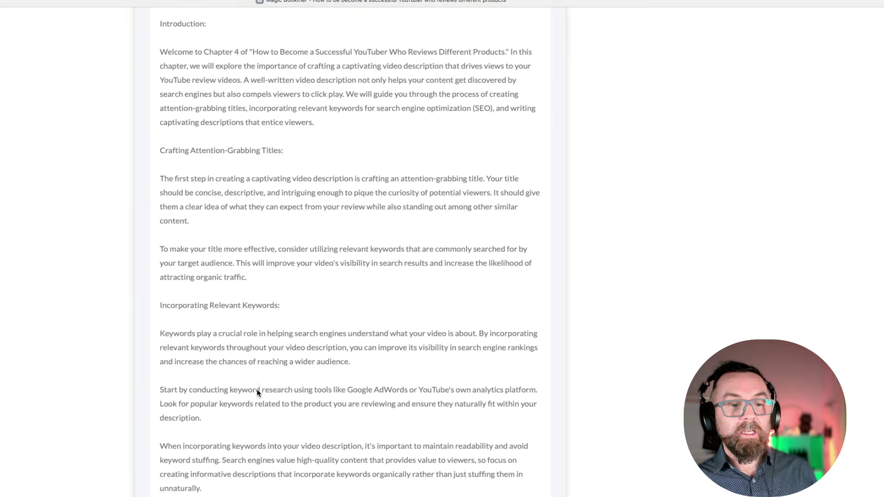
scroll(257, 392, "down", 9)
scroll(257, 363, "down", 20)
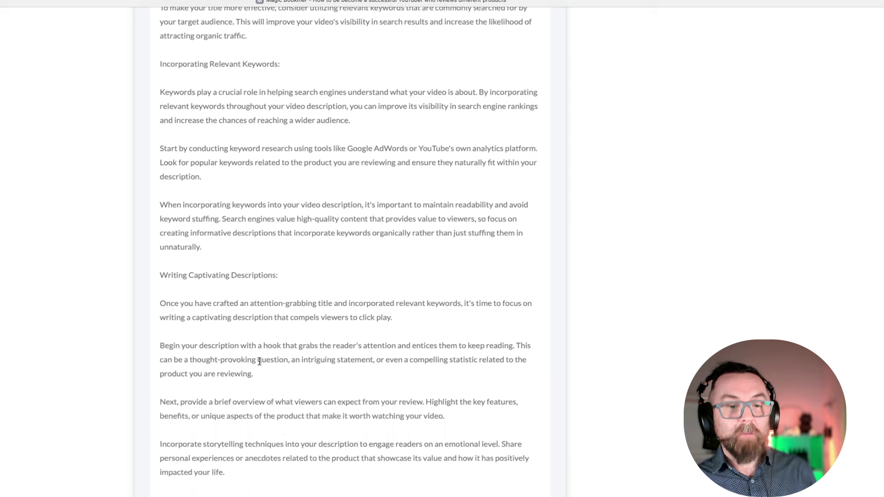
scroll(258, 362, "down", 13)
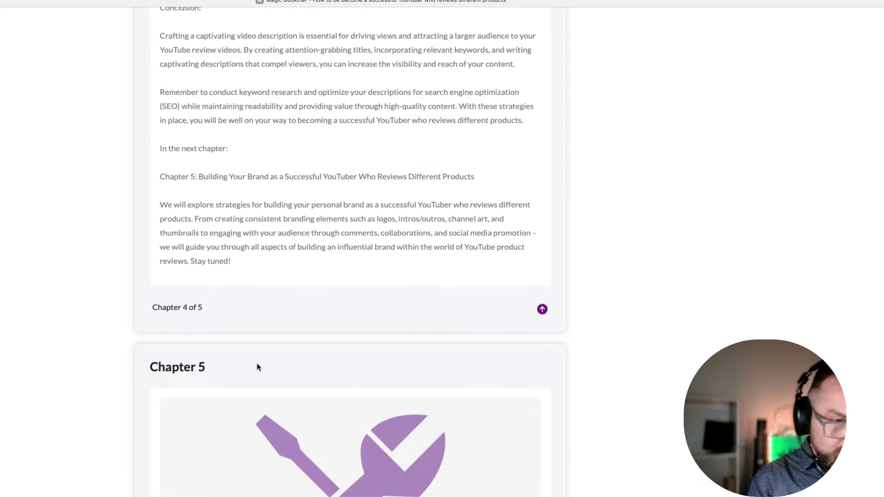
scroll(237, 451, "down", 3)
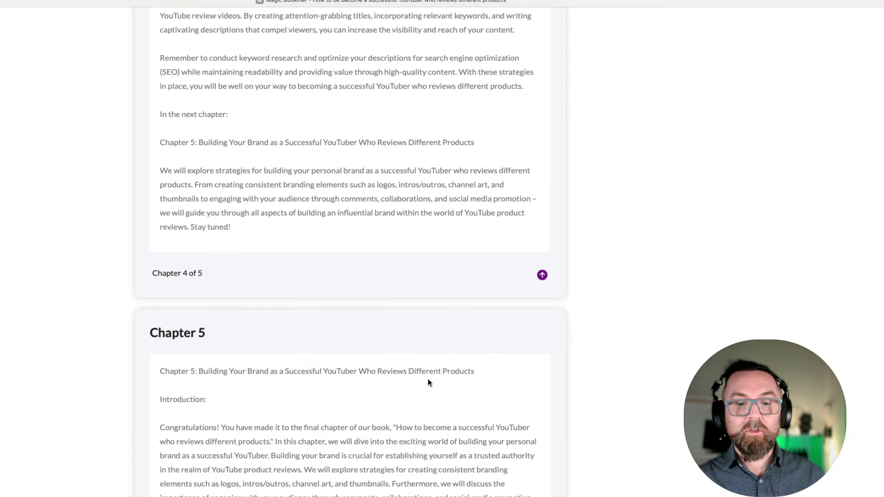
scroll(392, 385, "down", 5)
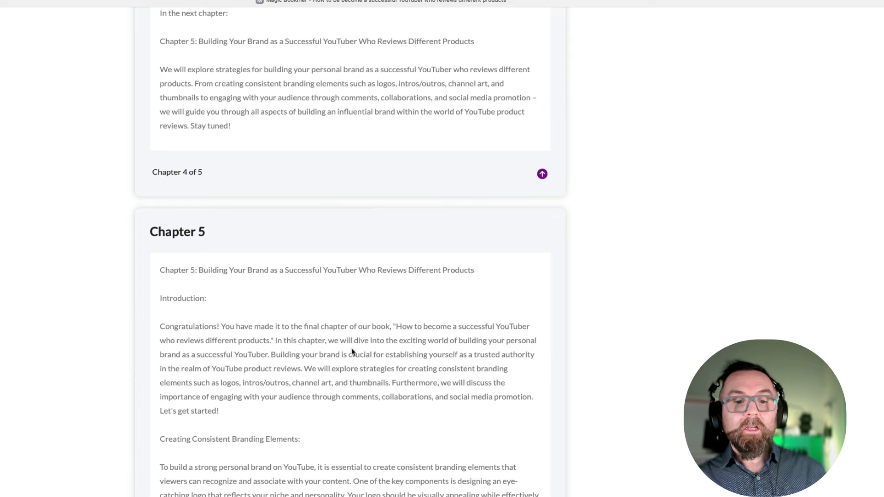
scroll(355, 363, "down", 1)
scroll(234, 410, "down", 9)
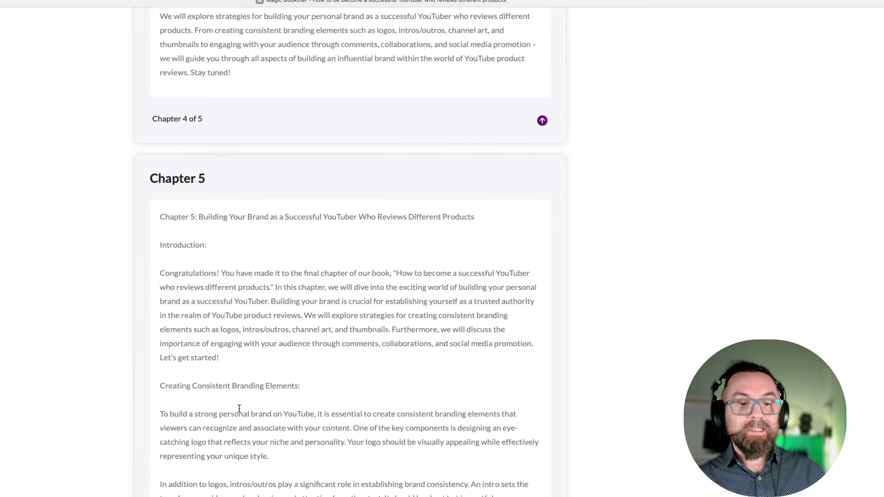
scroll(290, 399, "down", 8)
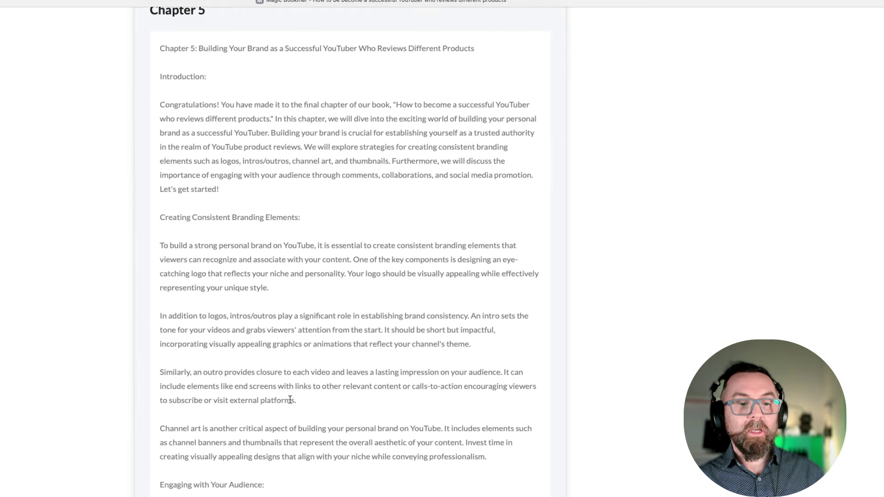
scroll(240, 443, "down", 12)
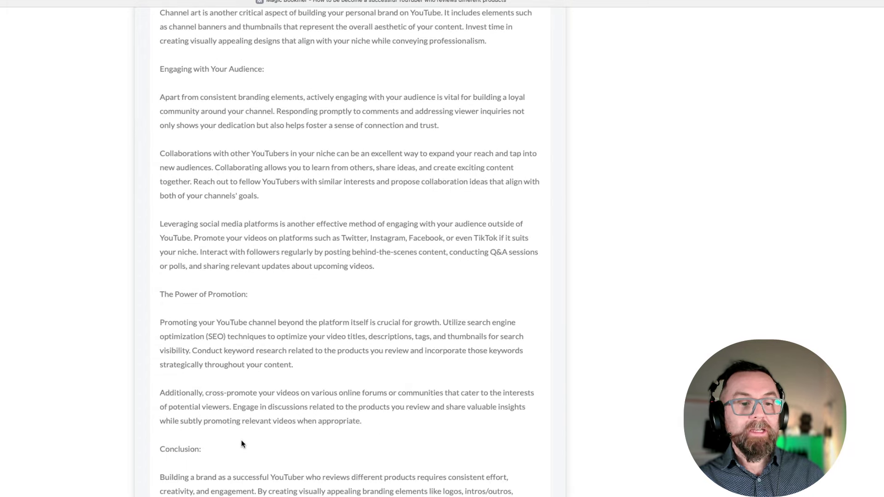
scroll(238, 378, "down", 1)
scroll(241, 391, "down", 3)
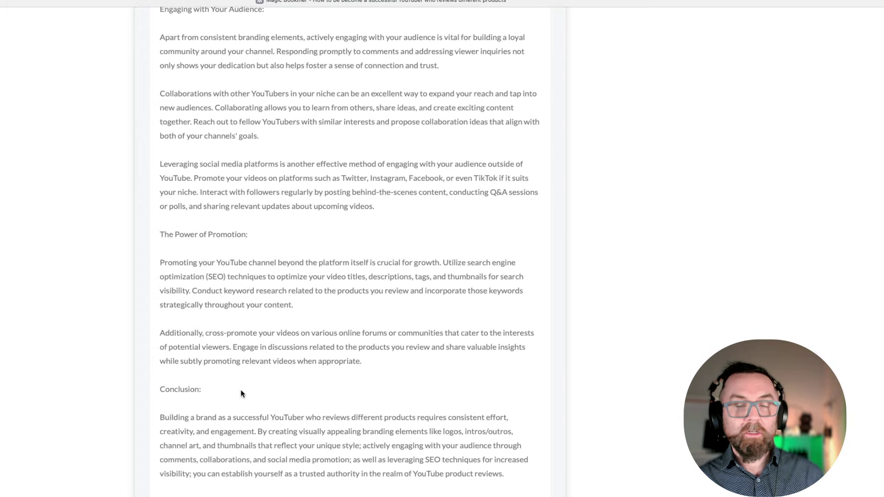